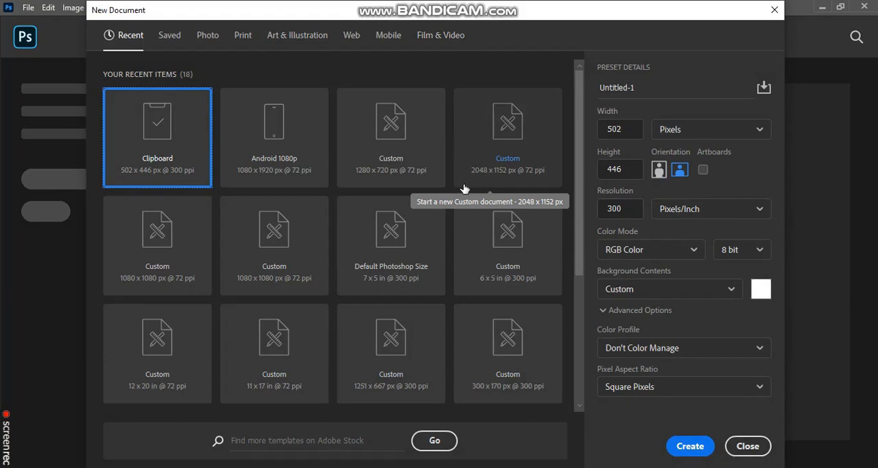
Step: Look through the recent, web, mobile and print presets for a new document
click(416, 129)
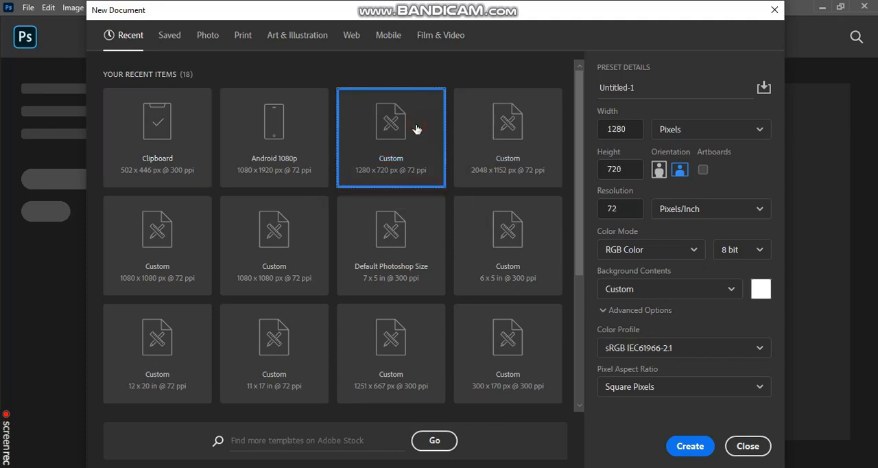
click(526, 140)
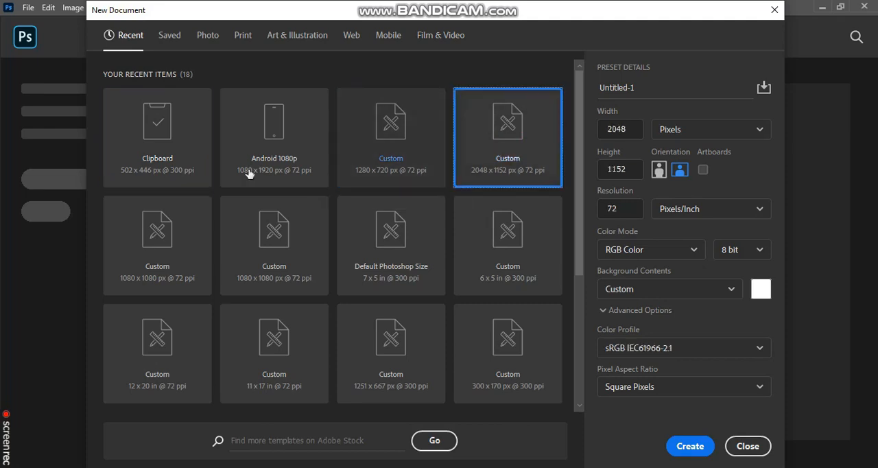
click(147, 214)
click(259, 255)
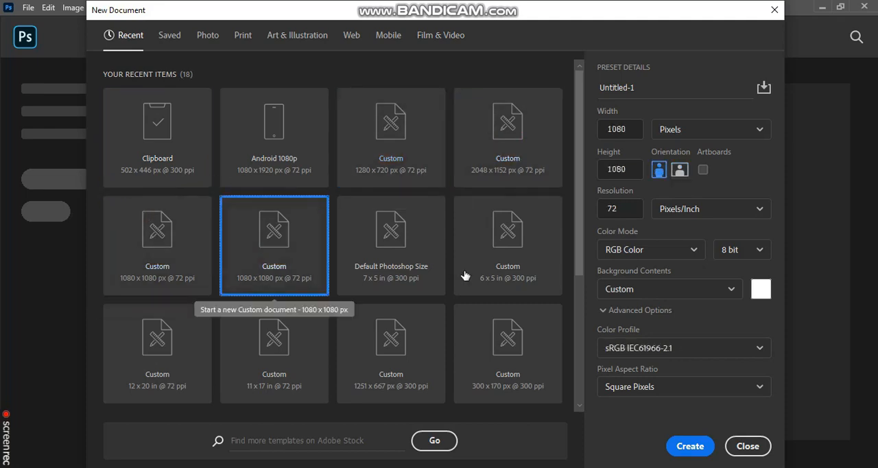
scroll(446, 263, down, 1)
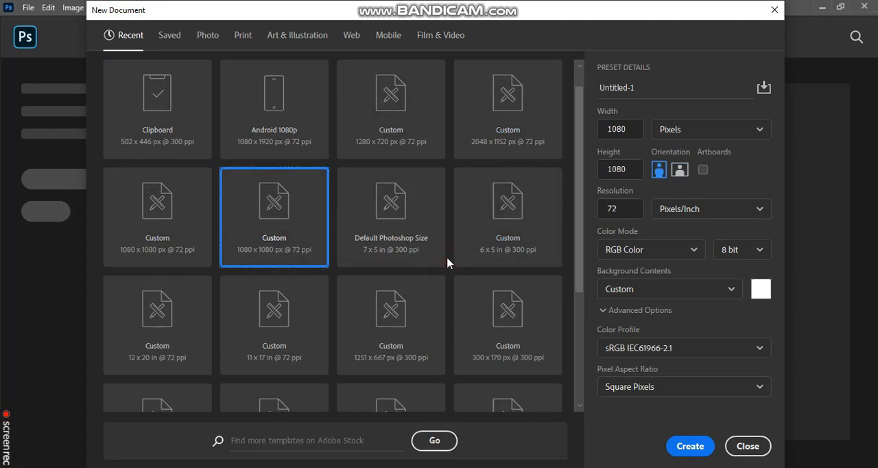
click(352, 35)
click(389, 35)
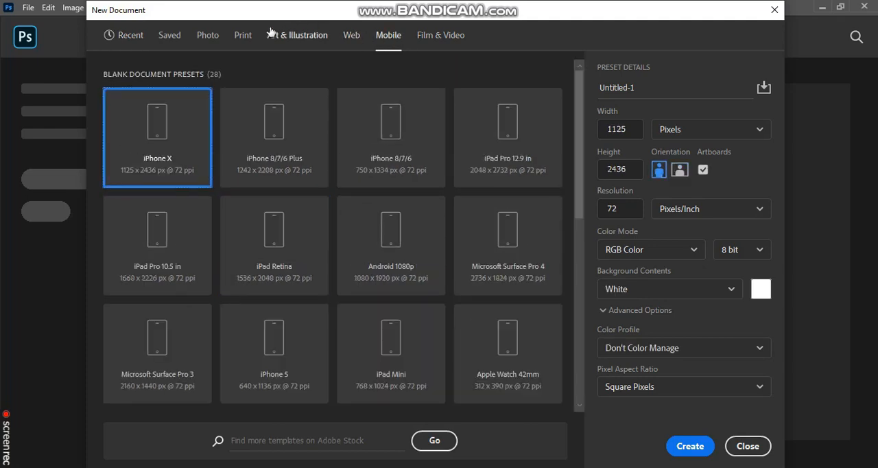
click(243, 35)
click(126, 34)
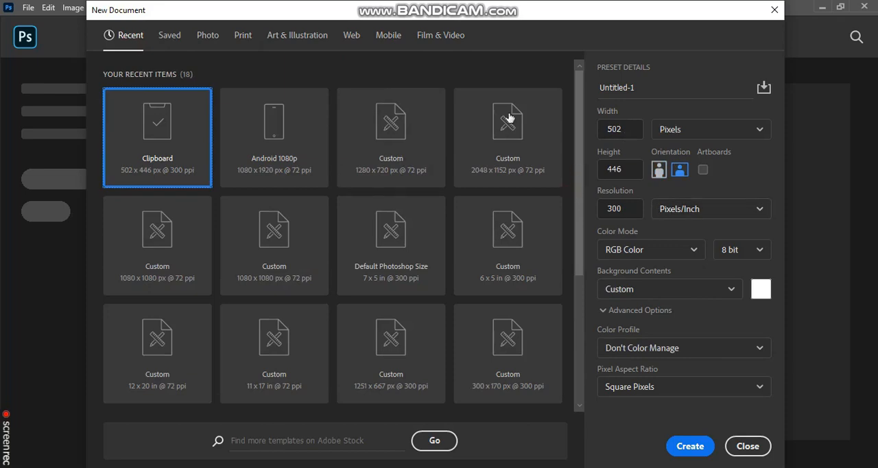
Step: Create a new document from the recent custom 1280 x 720 px preset at 72 ppi
click(356, 133)
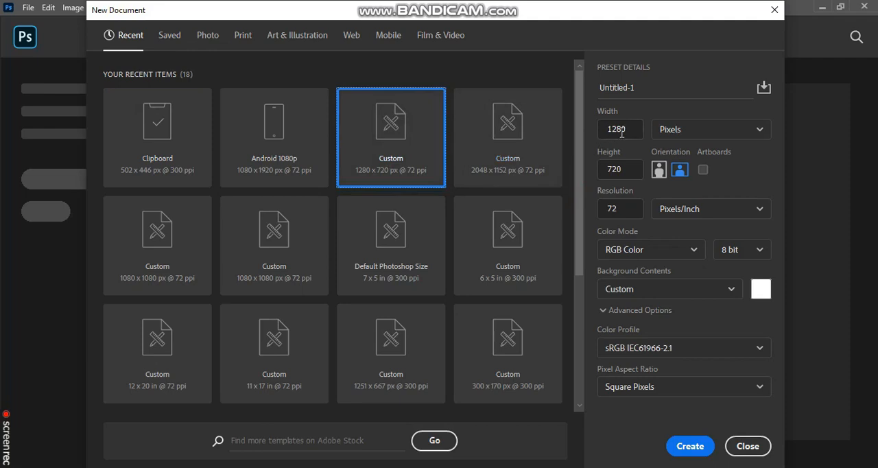
click(683, 137)
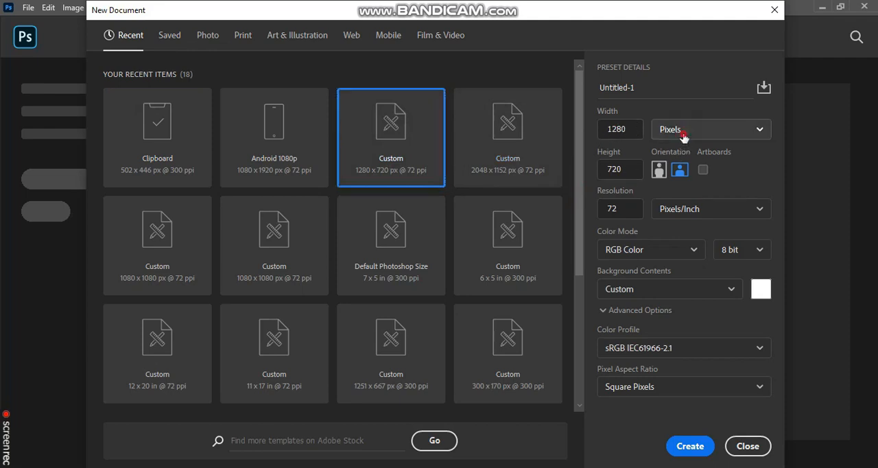
click(683, 138)
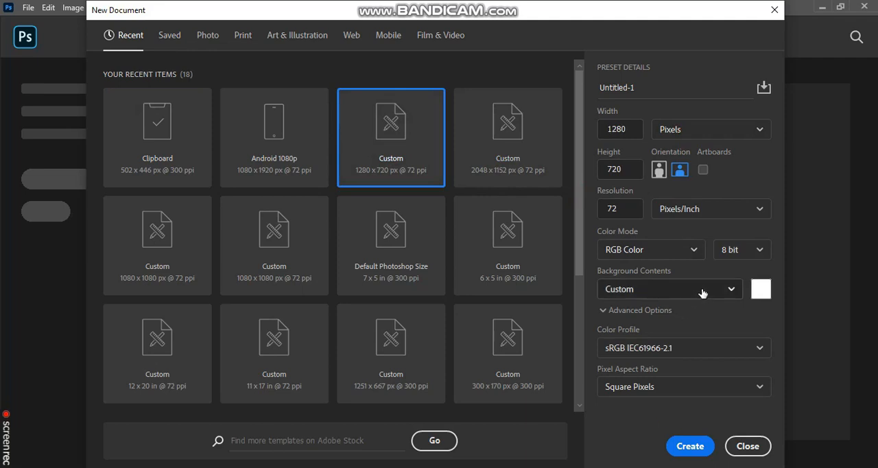
click(688, 448)
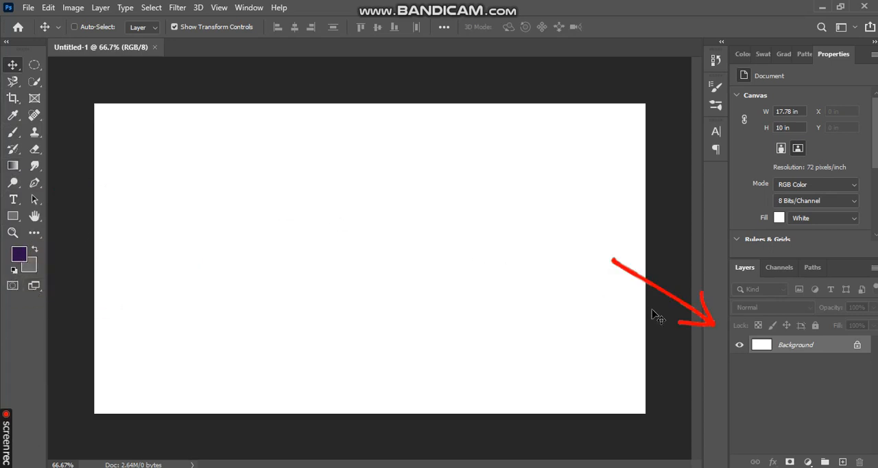
Step: Duplicate the Background layer
click(794, 348)
click(794, 348)
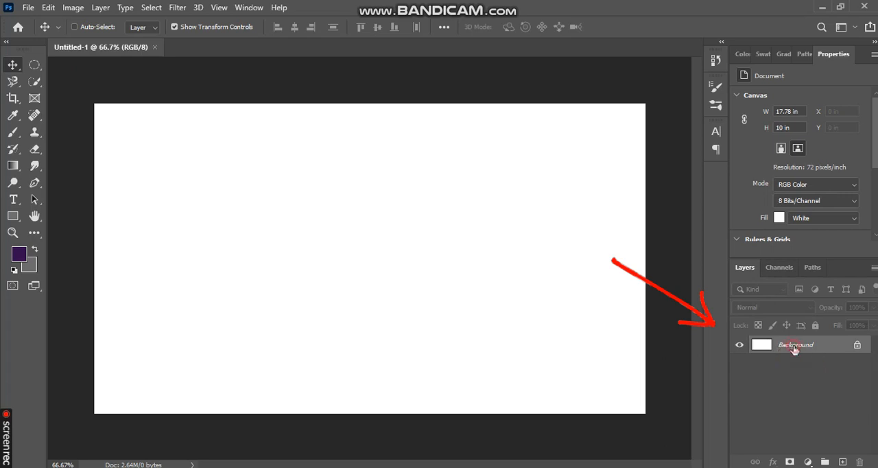
click(793, 348)
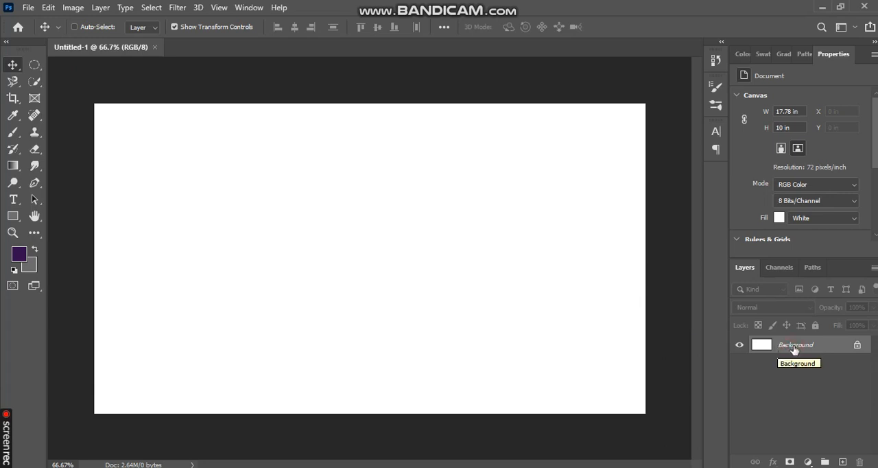
drag(794, 350, 838, 461)
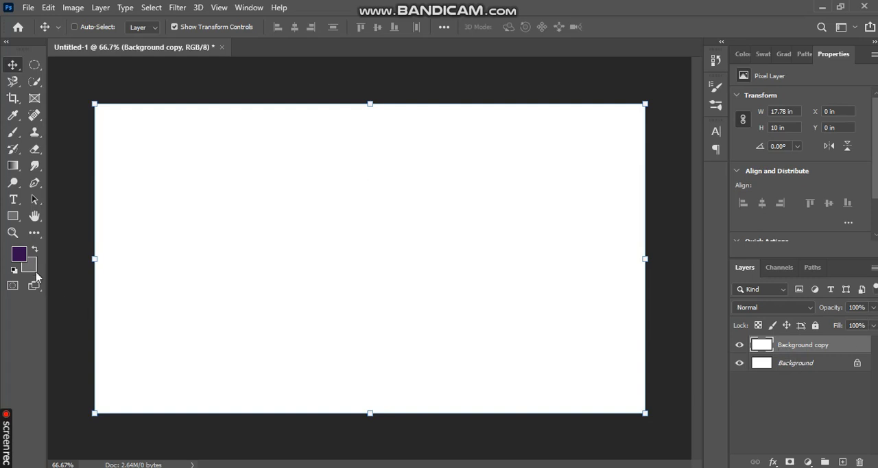
Step: Paint a thick purple zigzag across the duplicated layer with a 146 px hard round brush, and return to the Move tool
click(14, 133)
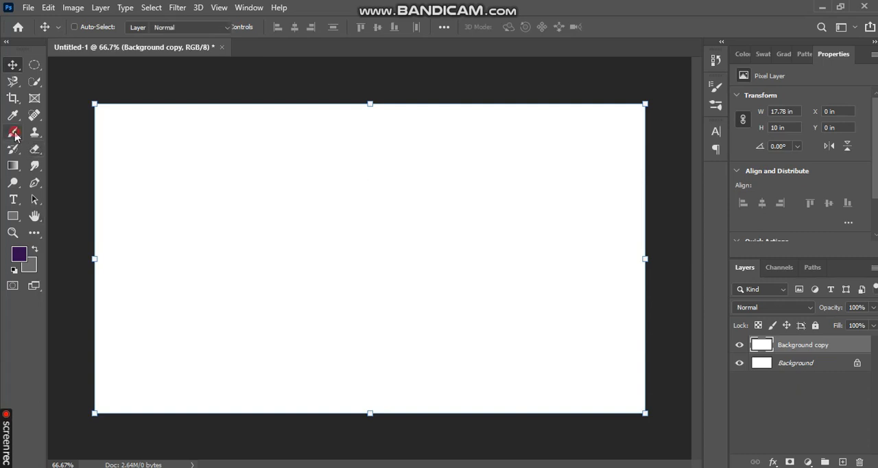
click(93, 29)
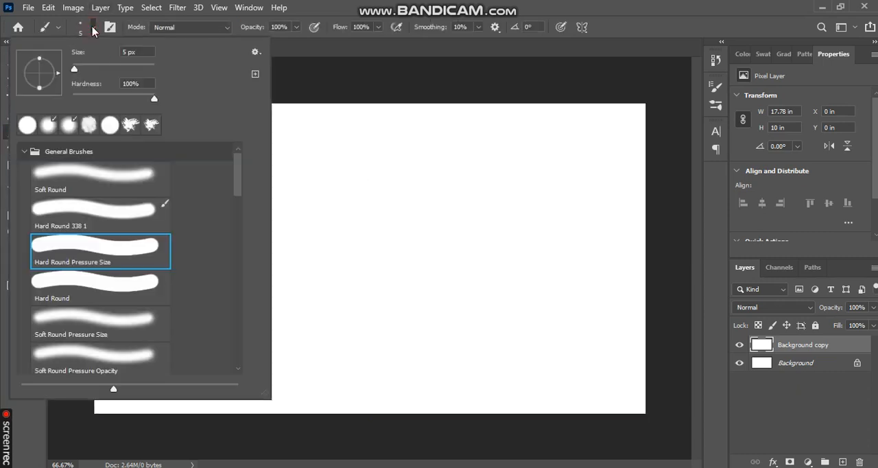
click(122, 69)
click(451, 5)
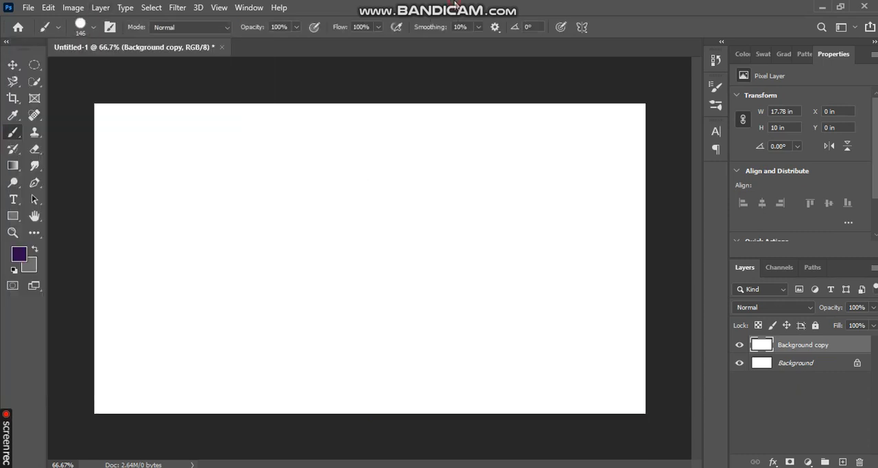
mouse_move(178, 216)
mouse_down()
mouse_move(190, 202)
mouse_move(411, 145)
mouse_move(334, 335)
mouse_move(559, 268)
mouse_move(531, 296)
mouse_up()
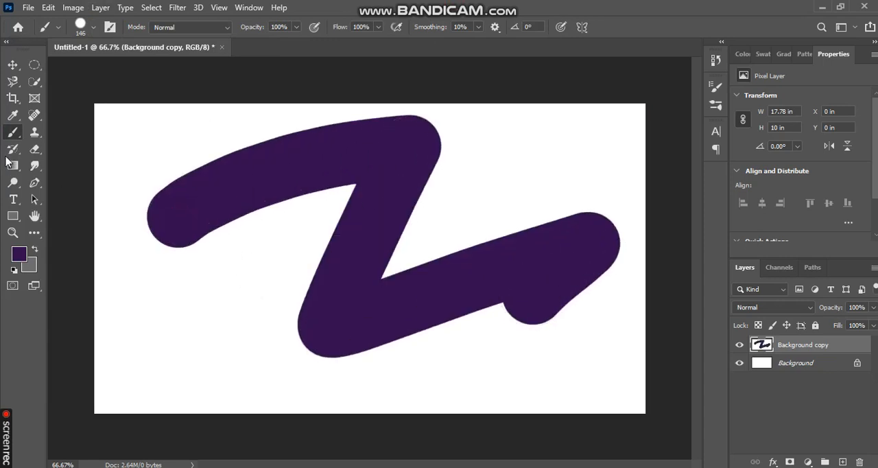
click(12, 66)
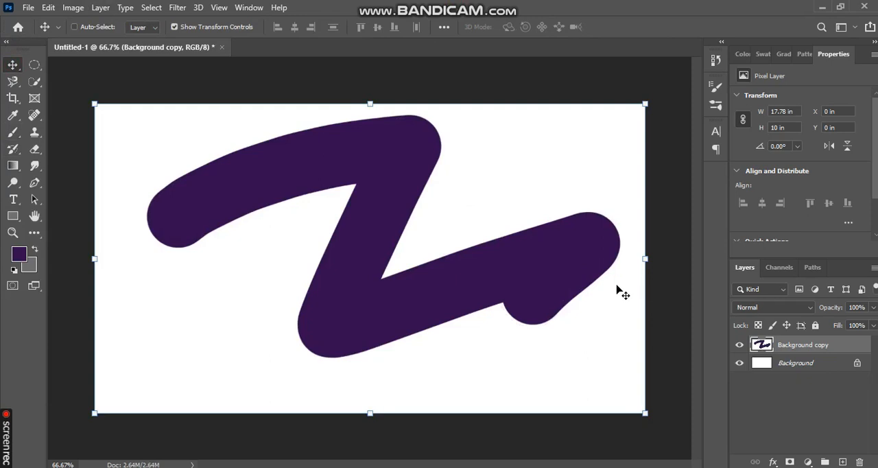
Step: Hide the Background copy layer and show it again
click(739, 345)
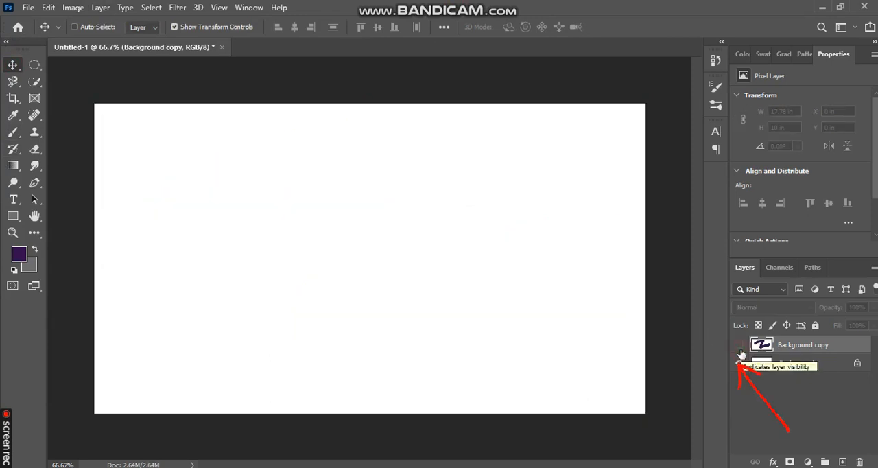
drag(773, 348, 833, 353)
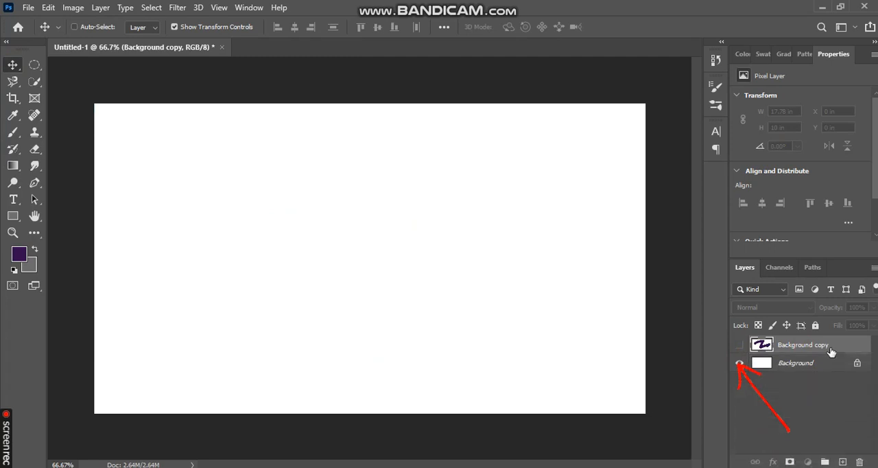
click(739, 344)
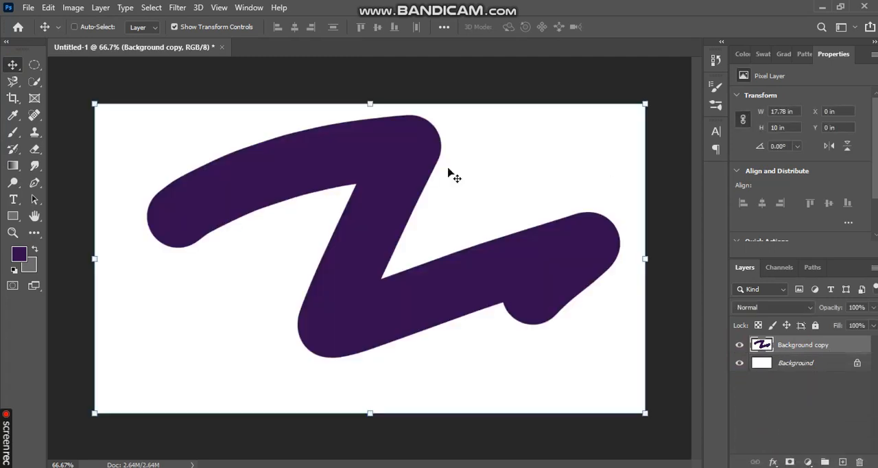
Step: Try a lower opacity on the Background copy layer and restore it to 100%
click(873, 308)
mouse_move(831, 322)
mouse_down()
mouse_move(818, 326)
mouse_move(874, 328)
mouse_up()
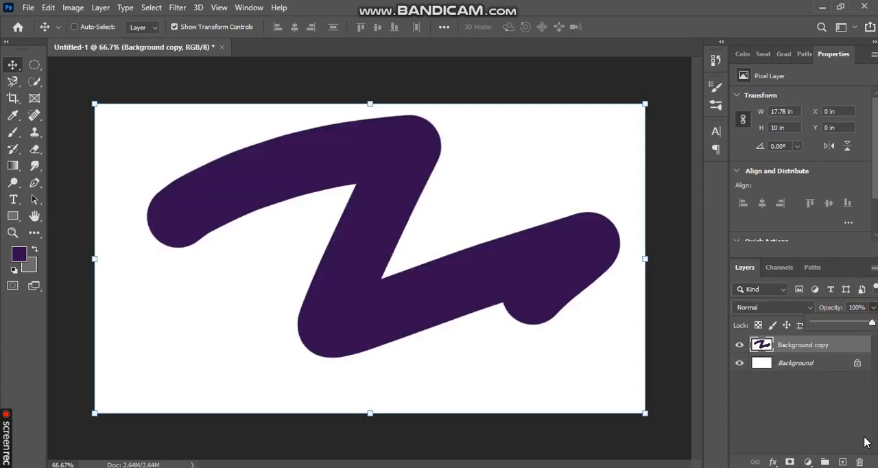
click(871, 322)
click(859, 388)
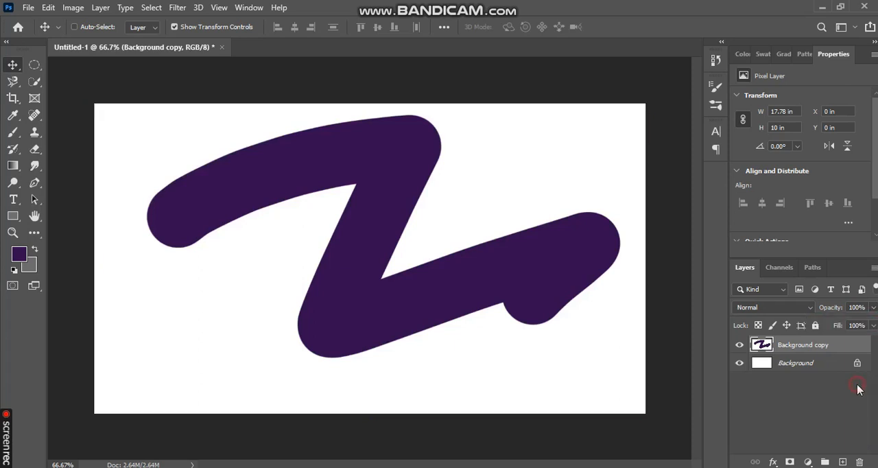
Step: Try a lower fill on the Background copy layer, restore it to 100%, and look through the blend modes while keeping Normal
click(824, 348)
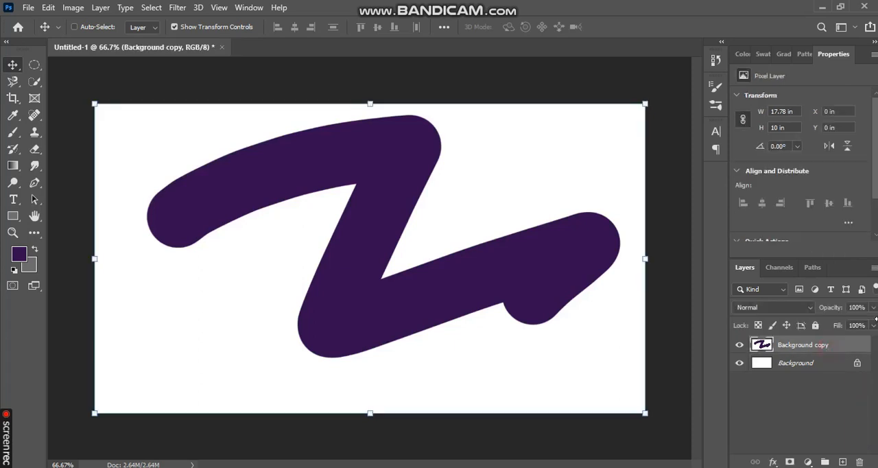
click(873, 326)
mouse_move(849, 350)
mouse_down()
mouse_move(839, 338)
mouse_move(819, 344)
mouse_up()
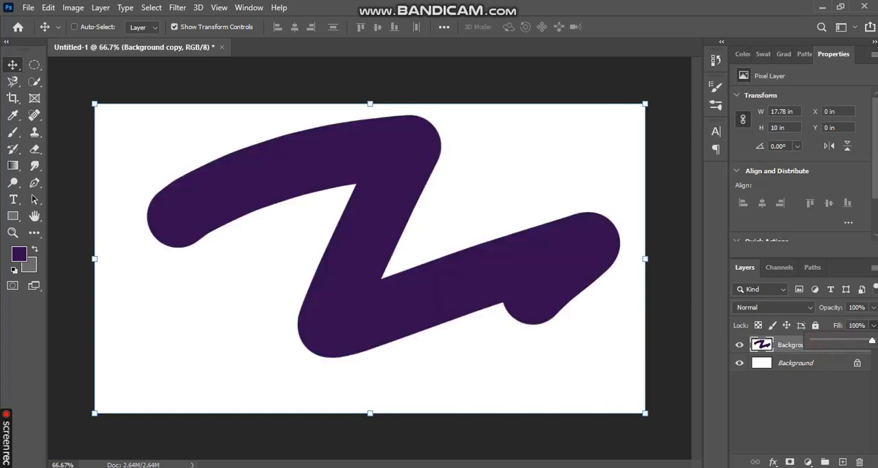
click(796, 309)
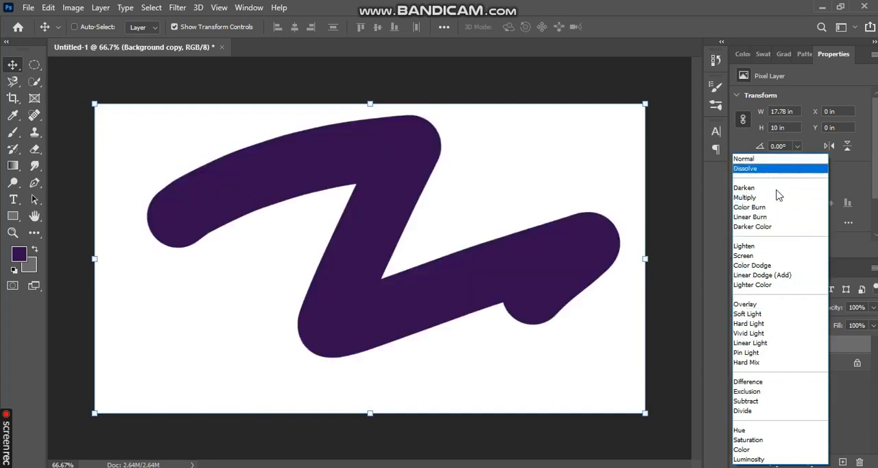
click(846, 394)
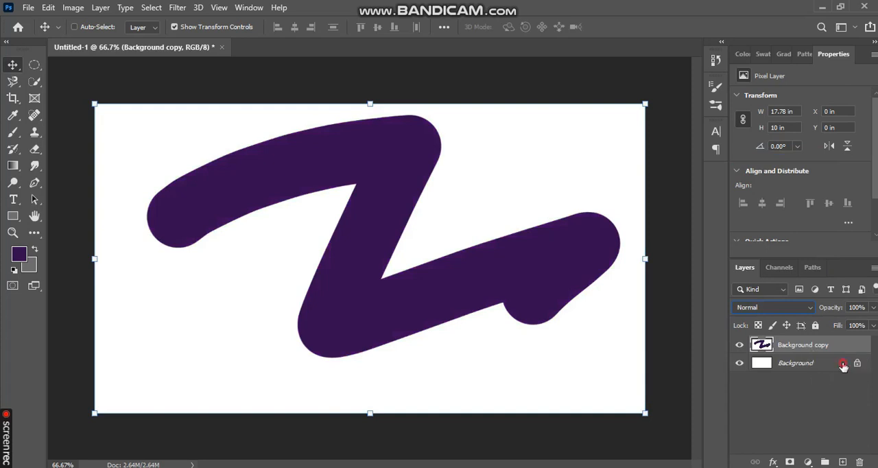
Step: Unlock the Background layer, and toggle the full layer lock on and back off
click(843, 364)
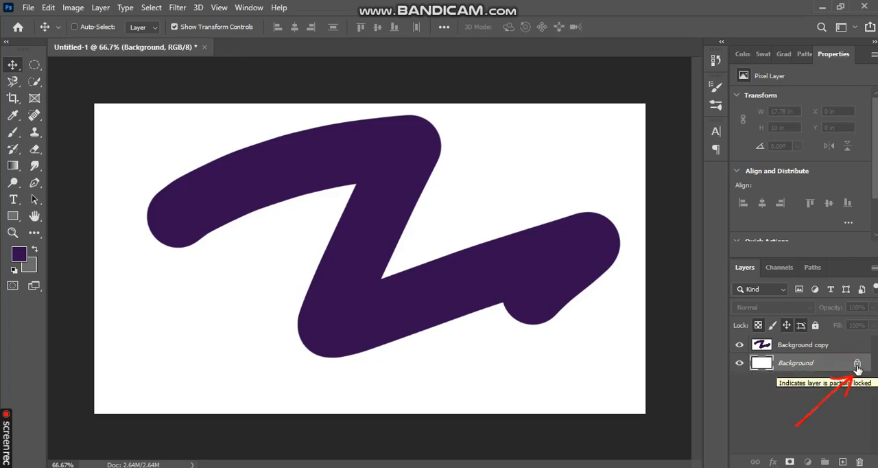
click(857, 364)
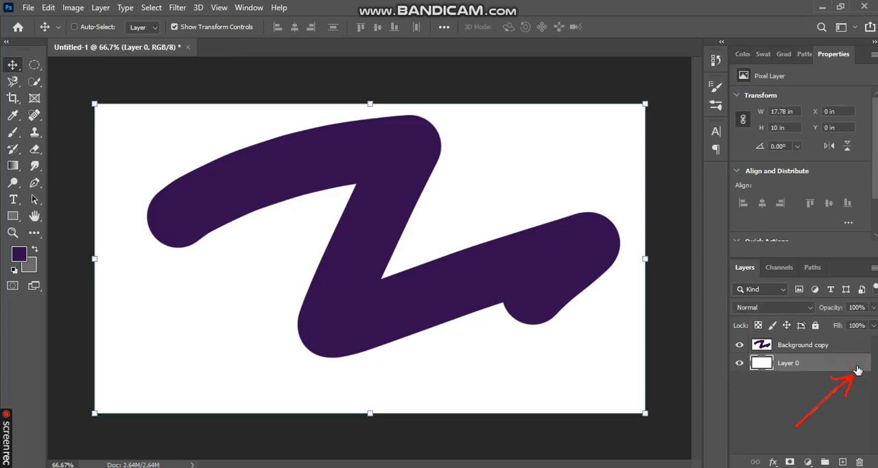
click(813, 327)
click(814, 327)
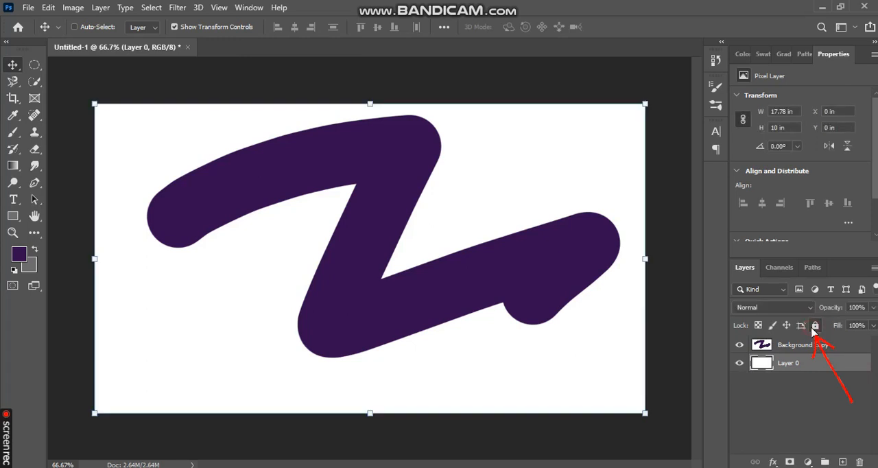
Step: Group the Background copy and Layer 0 layers together
click(814, 351)
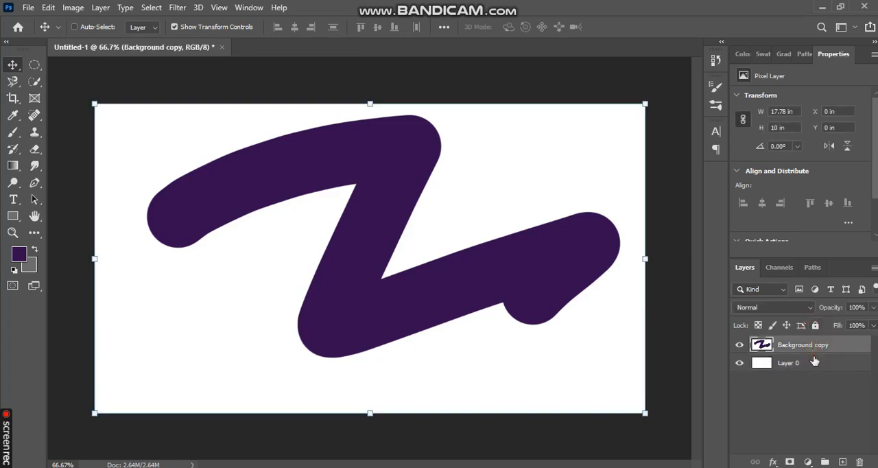
click(823, 366)
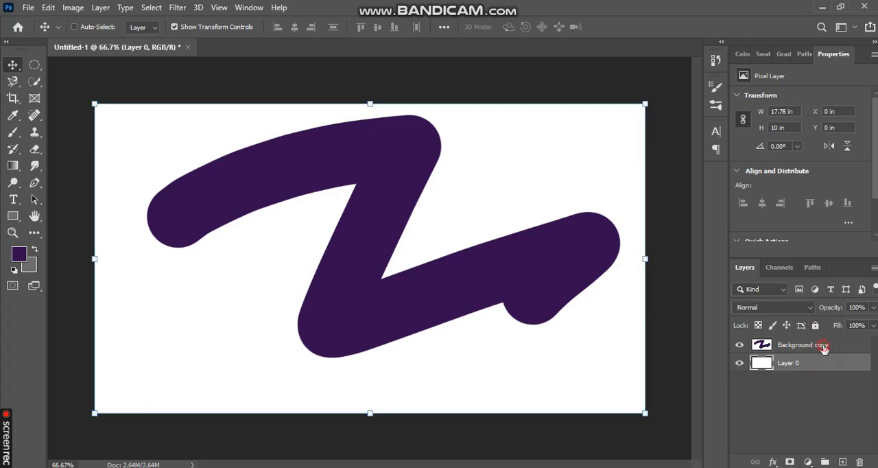
click(824, 348)
click(822, 363)
shift+click(820, 344)
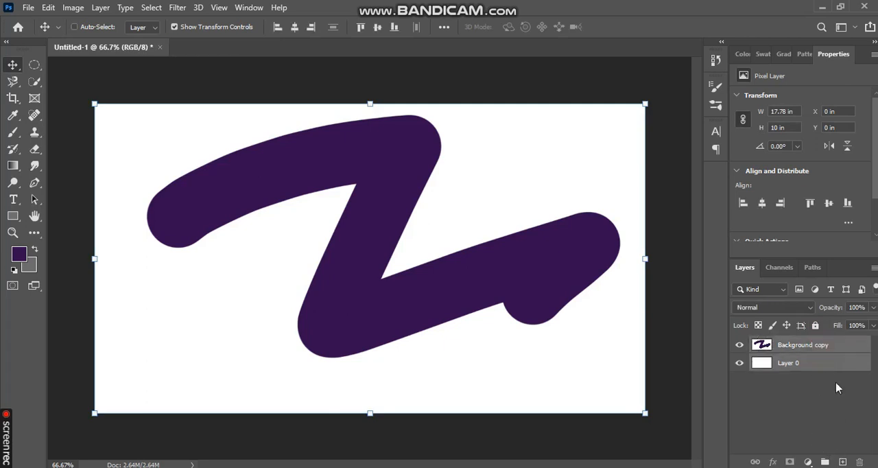
click(824, 462)
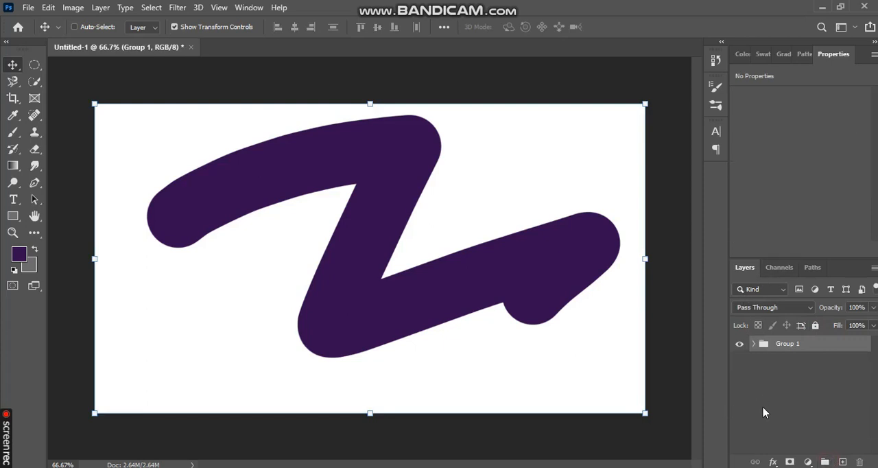
Step: Hide Group 1 and try to paint on it with the Brush tool
click(742, 344)
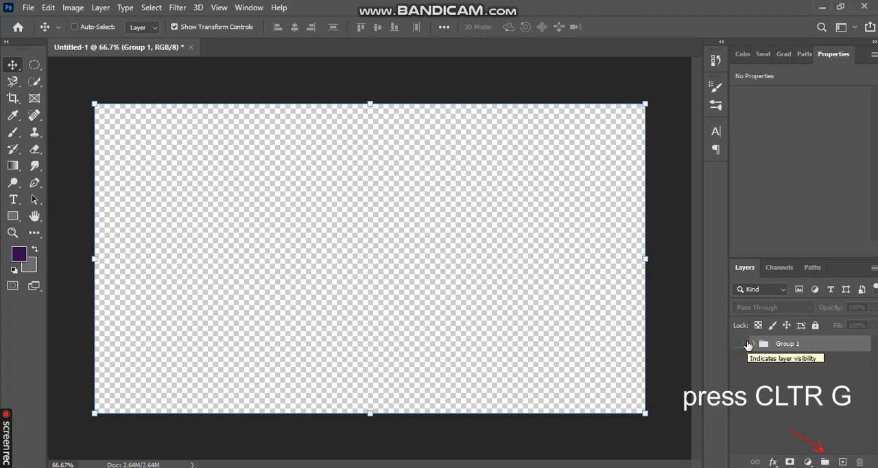
click(13, 133)
click(278, 231)
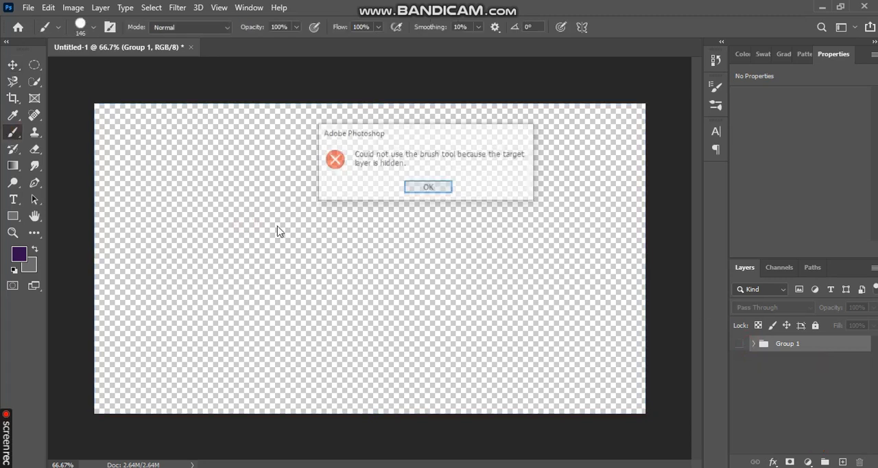
click(443, 187)
Step: Add a new layer above Group 1 and paint a large purple blob on it around the middle of the canvas
click(843, 461)
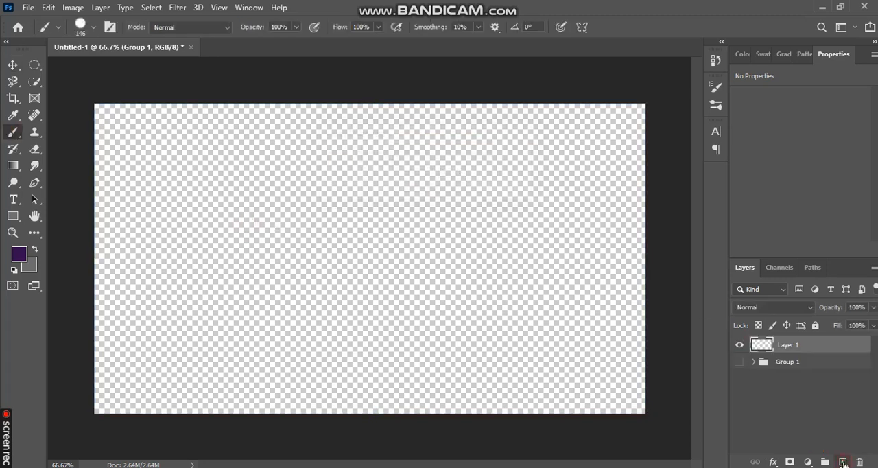
mouse_move(345, 271)
mouse_down()
mouse_move(431, 261)
mouse_move(329, 282)
mouse_move(471, 204)
mouse_move(428, 366)
mouse_move(417, 175)
mouse_move(470, 291)
mouse_up()
Step: Hide Layer 1 and make it visible again
click(740, 345)
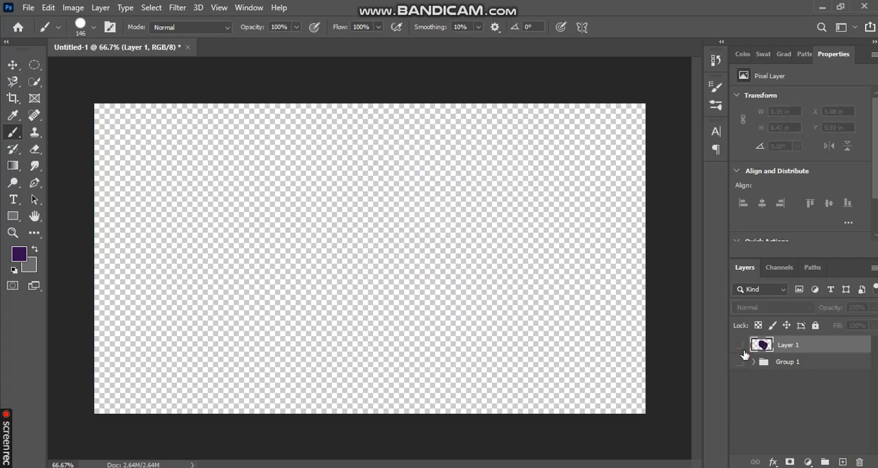
click(765, 268)
click(745, 268)
click(740, 345)
Step: Turn the Blue and Green channels off and back on, view the document's paths, and return to the layer list
click(778, 268)
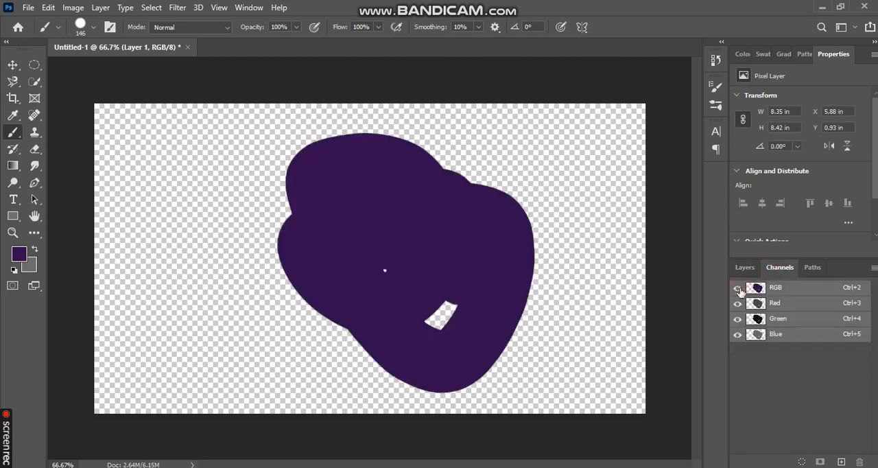
click(738, 334)
click(737, 318)
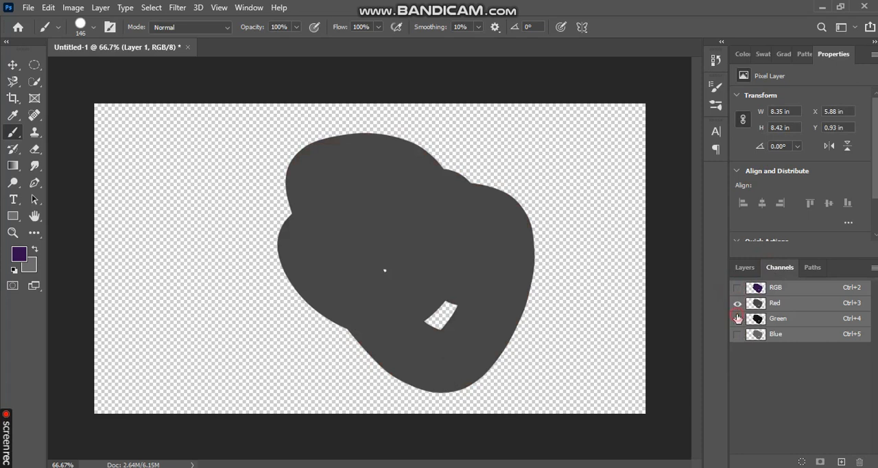
drag(738, 318, 737, 334)
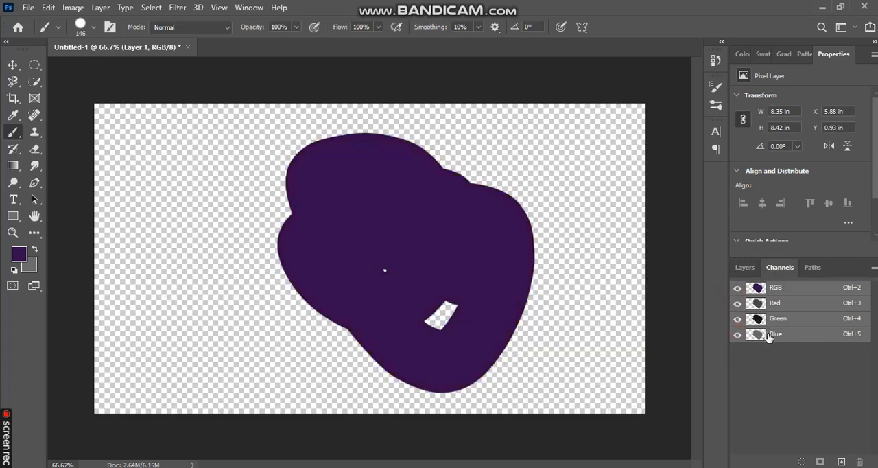
click(810, 274)
click(744, 271)
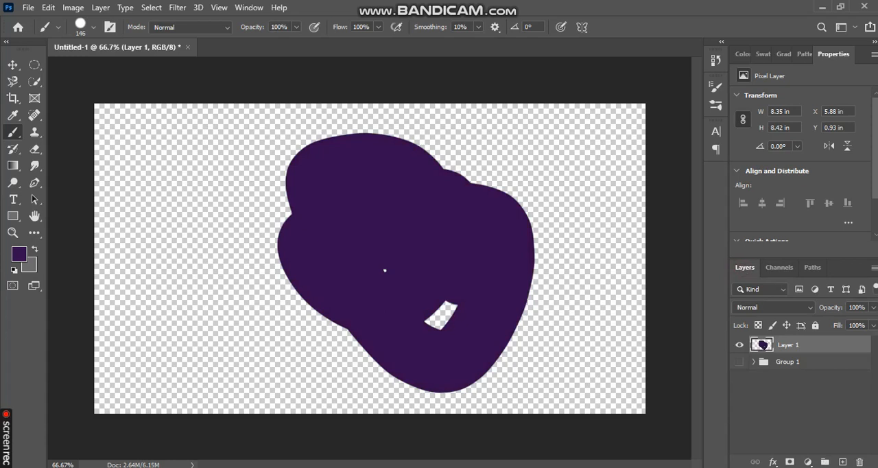
Step: Compare the tool options of the Move, Type and Quick Selection tools, returning to the Move tool
click(13, 64)
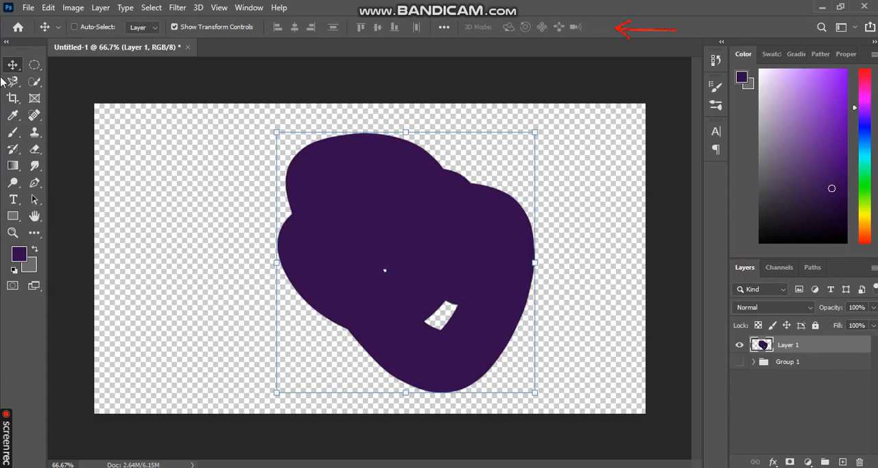
click(18, 205)
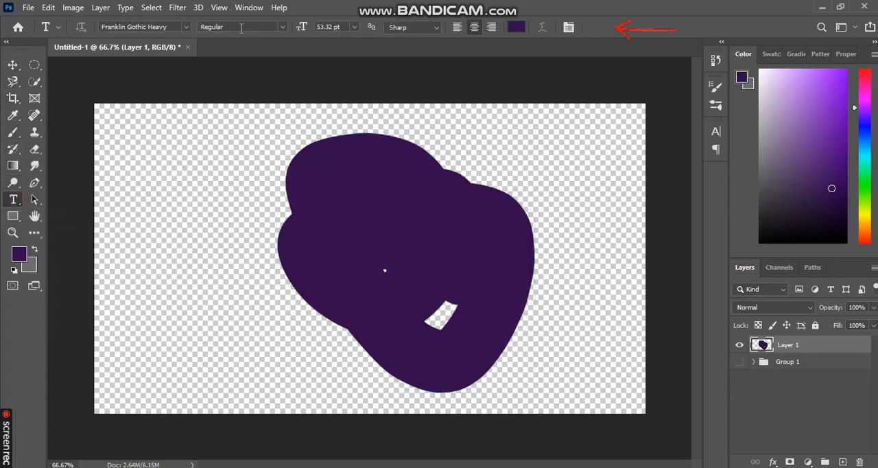
click(35, 81)
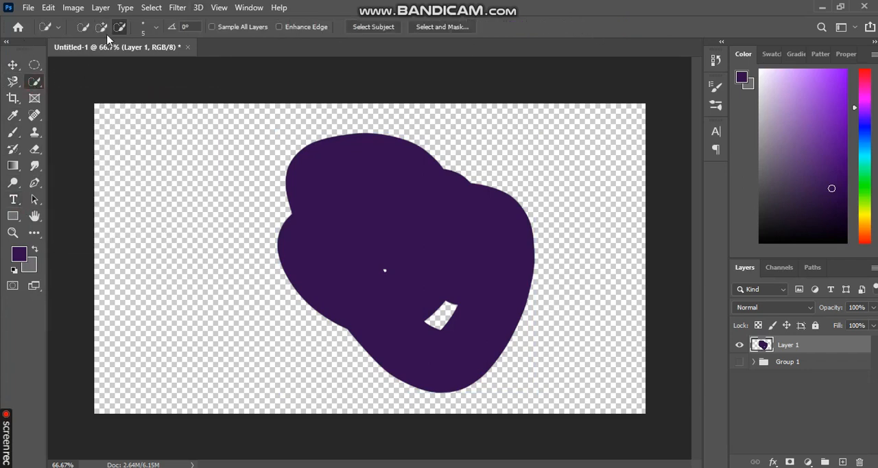
click(12, 65)
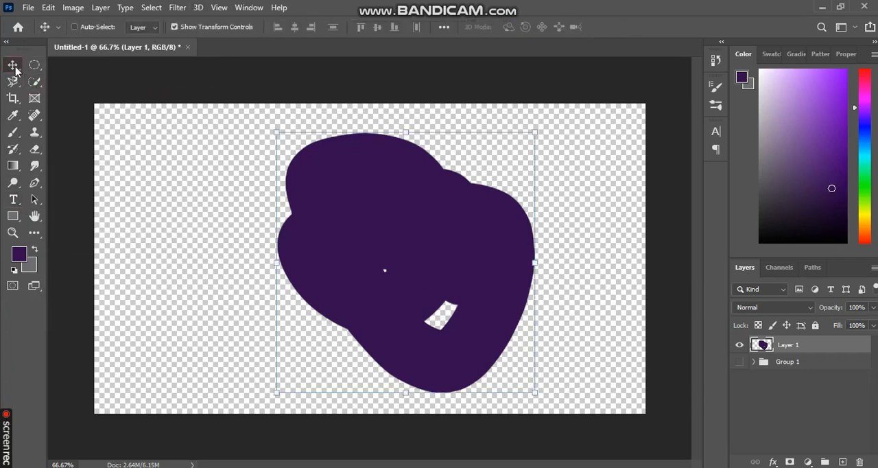
Step: Look through the available editing, image, layer, selection, filter and window commands without applying any
click(48, 9)
click(434, 3)
click(70, 7)
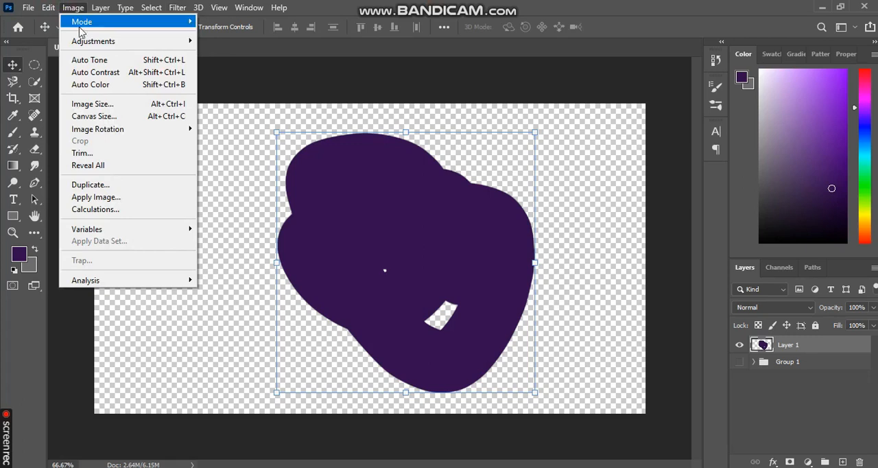
mouse_move(106, 7)
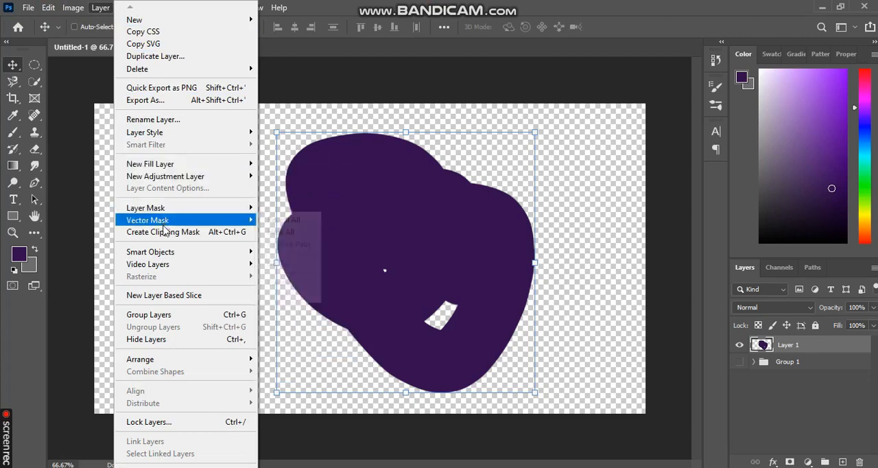
click(152, 8)
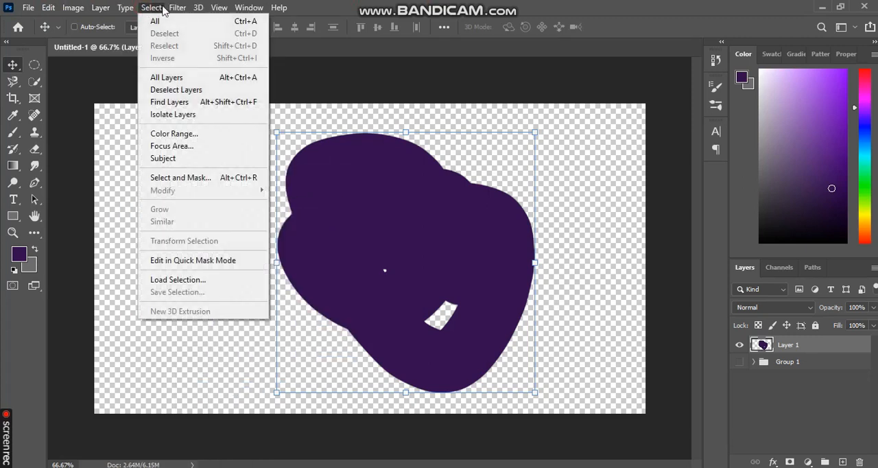
mouse_move(176, 9)
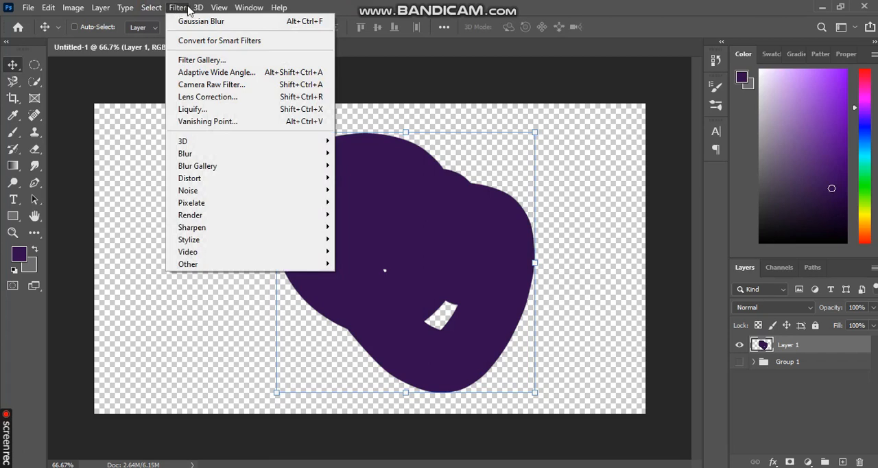
mouse_move(261, 14)
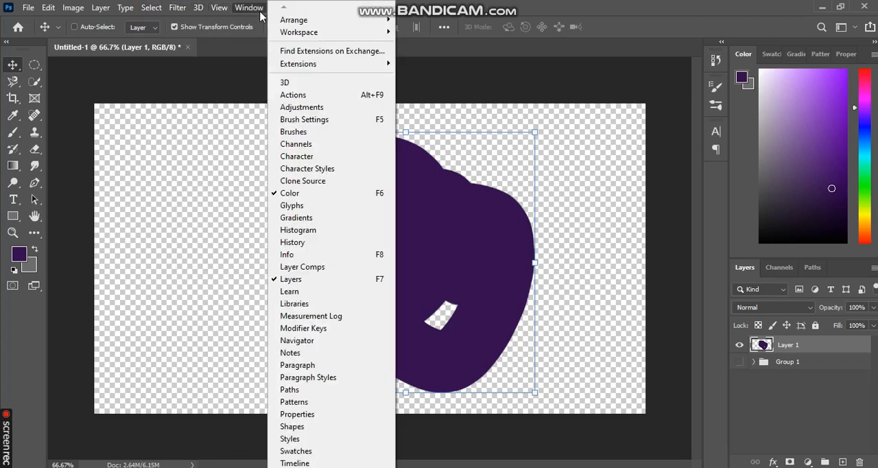
click(467, 2)
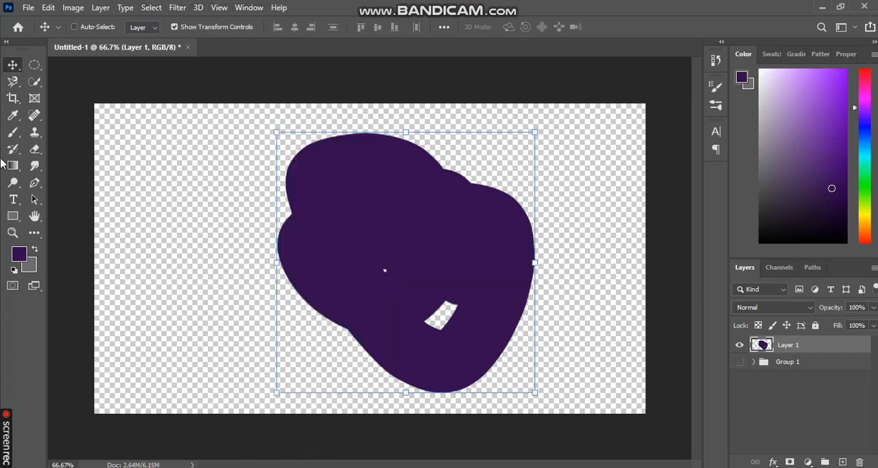